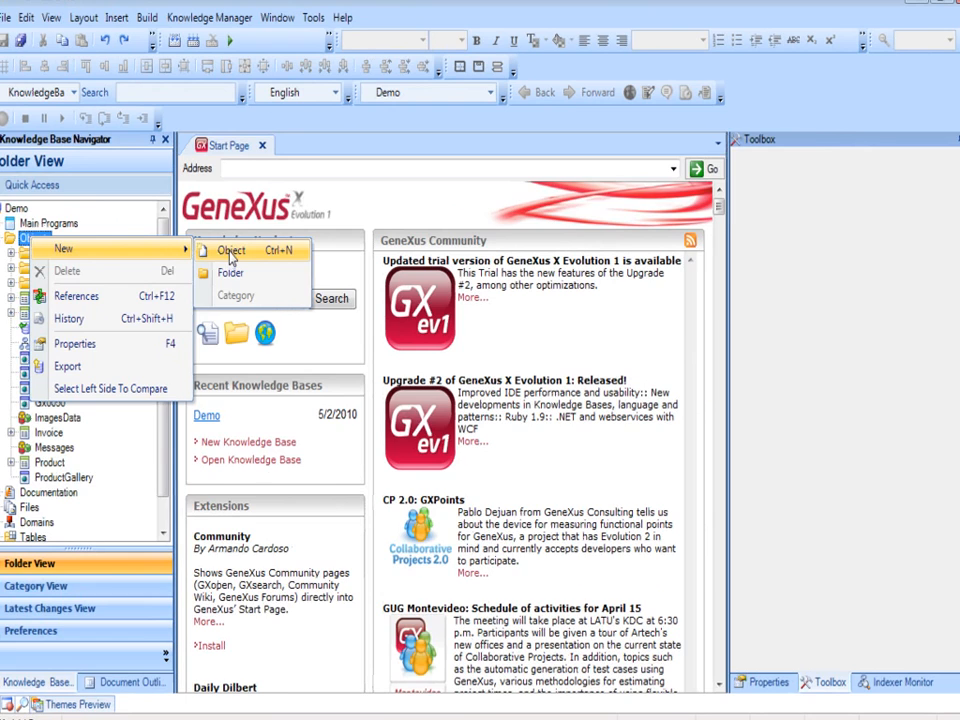
# Create a new Query object named QuerySales in the Objects folder
pyautogui.click(230, 251)
pyautogui.press('BackSpace')
pyautogui.write('S')
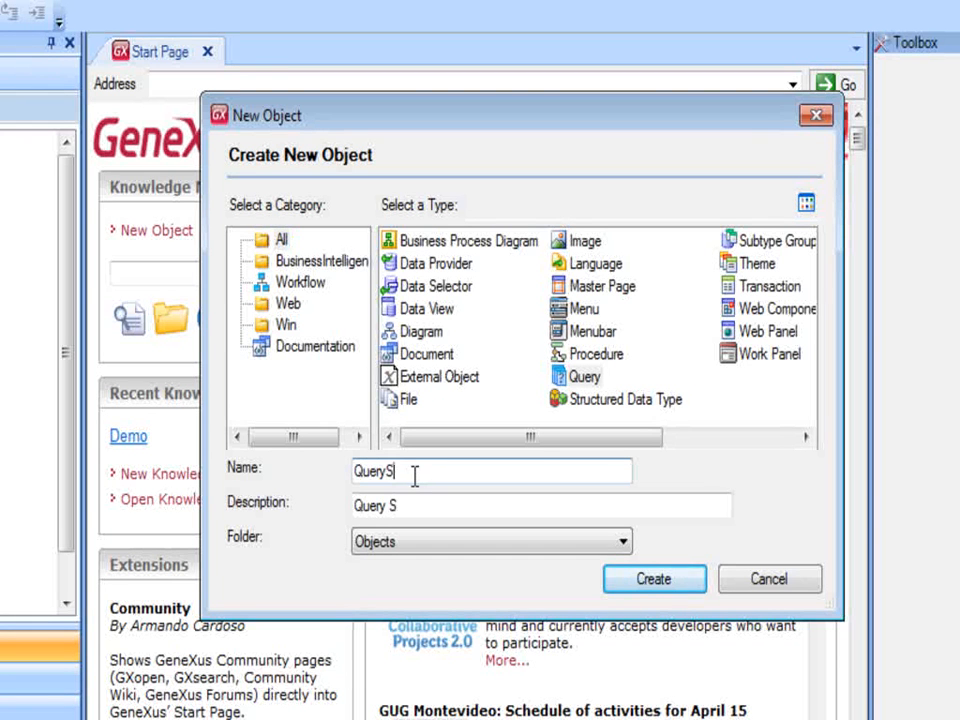
pyautogui.write('ales')
pyautogui.press('Return')
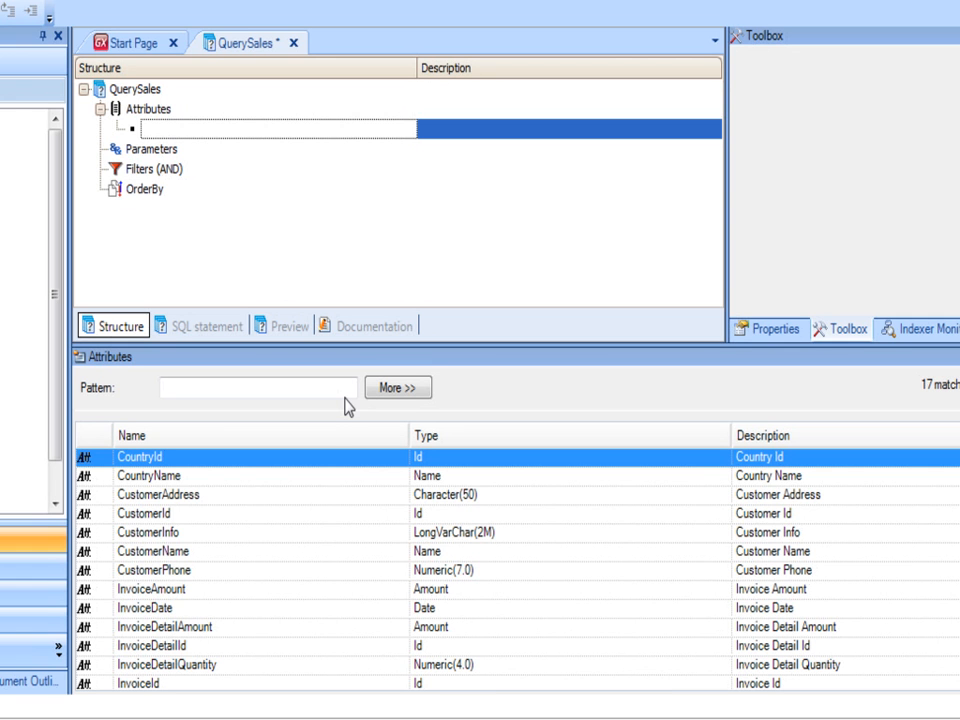
# Add the CountryId, CustomerName, InvoiceDate and InvoiceAmount attributes to the QuerySales structure
pyautogui.moveTo(148, 459); pyautogui.dragTo(138, 110)
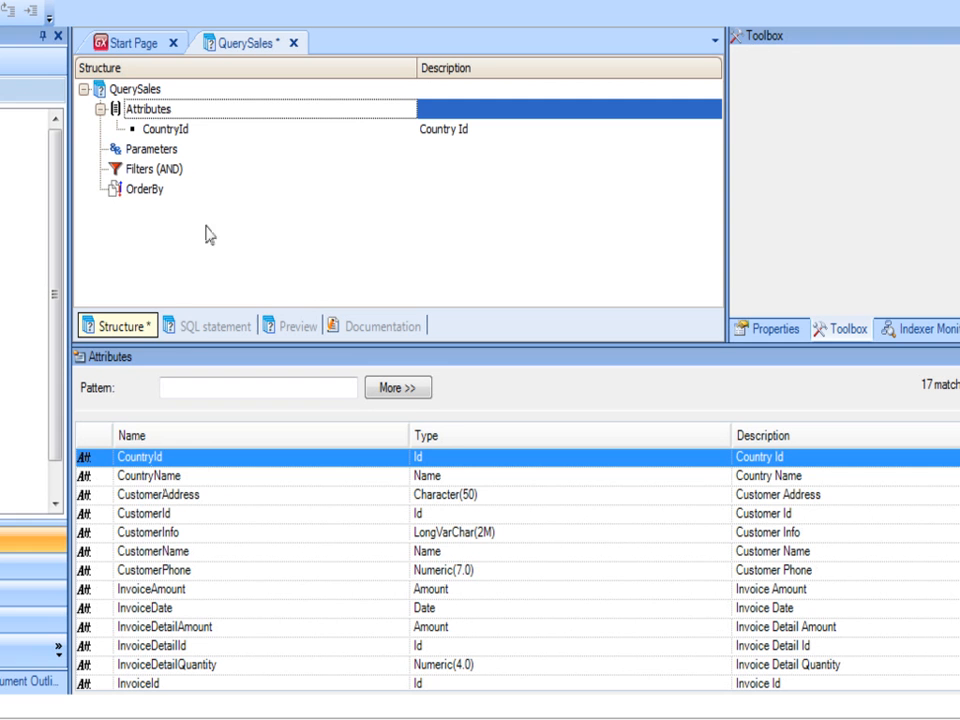
pyautogui.moveTo(140, 552); pyautogui.dragTo(150, 122)
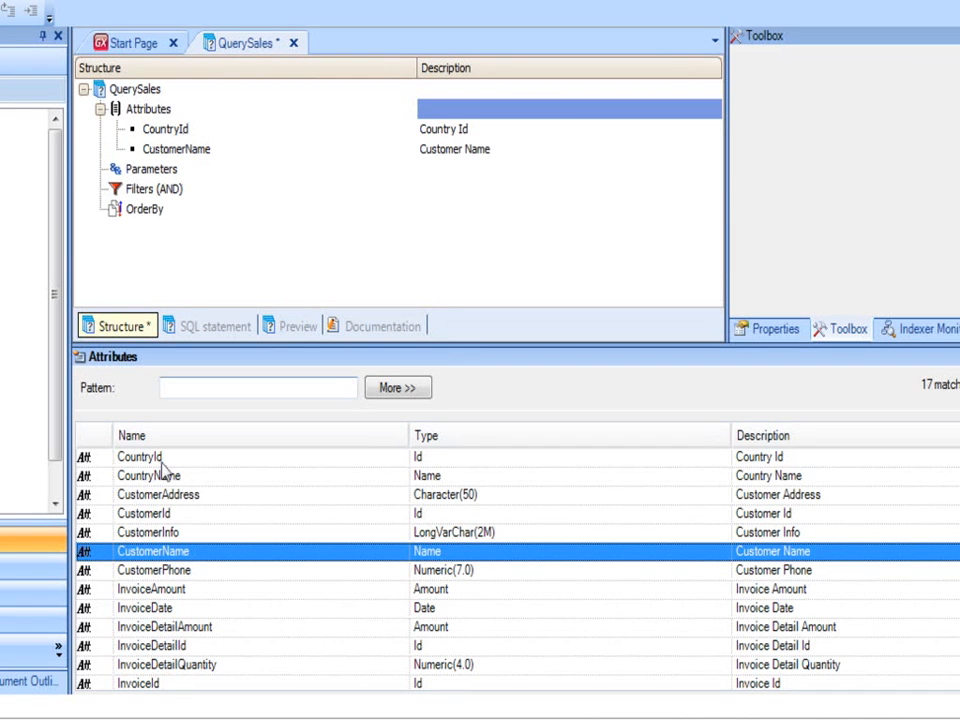
pyautogui.moveTo(124, 607); pyautogui.dragTo(195, 168)
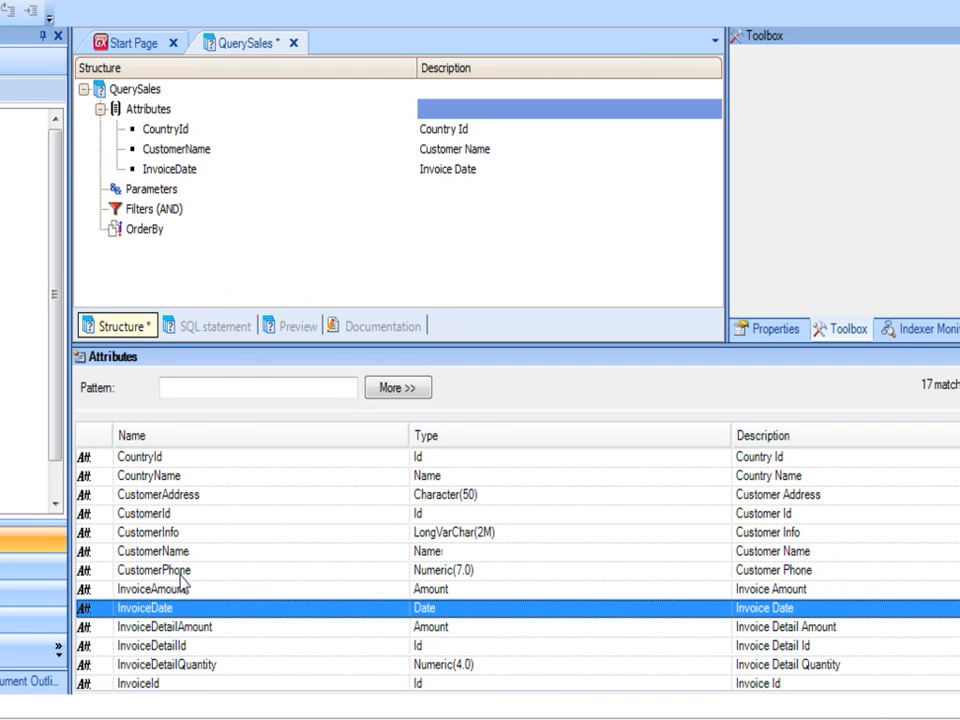
pyautogui.moveTo(152, 590); pyautogui.dragTo(190, 180)
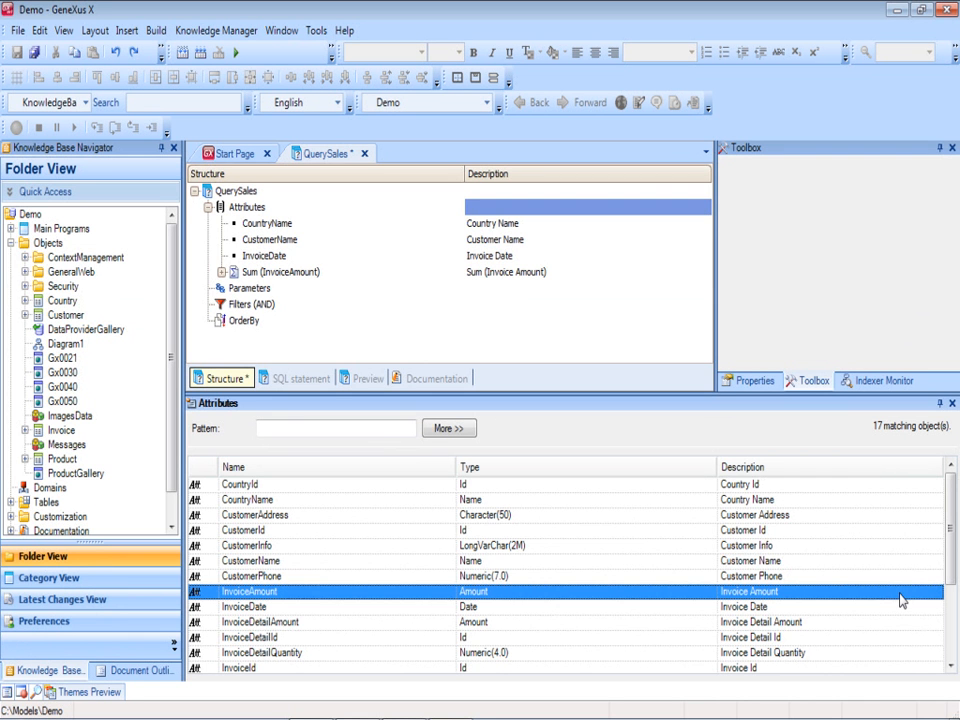
# Show the SQL statement of QuerySales and auto-hide the Attributes window to read it in full
pyautogui.click(295, 380)
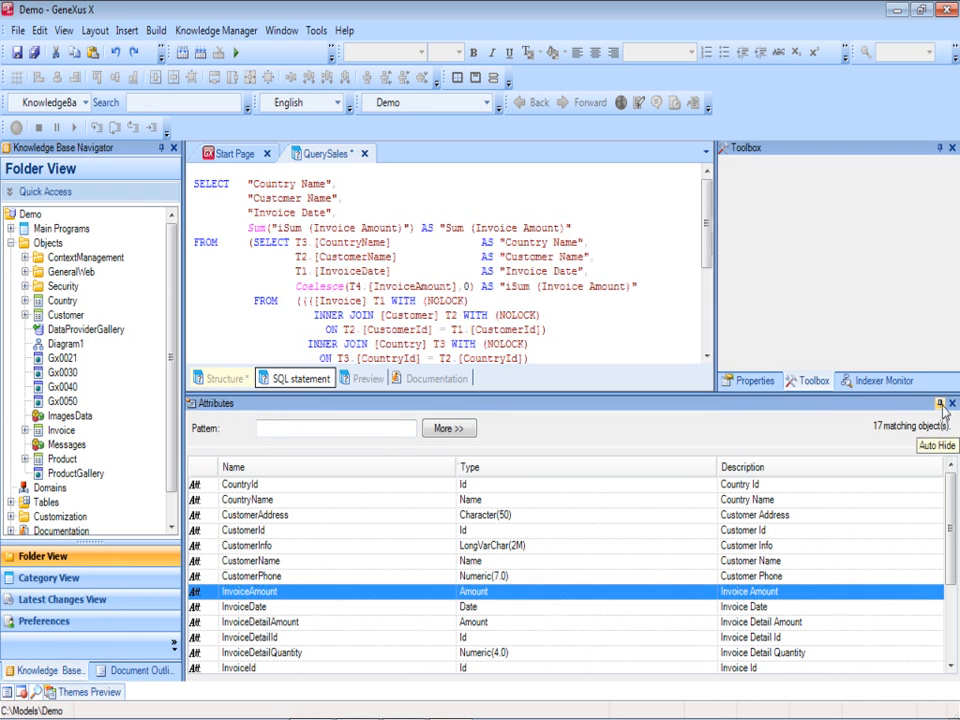
pyautogui.click(940, 404)
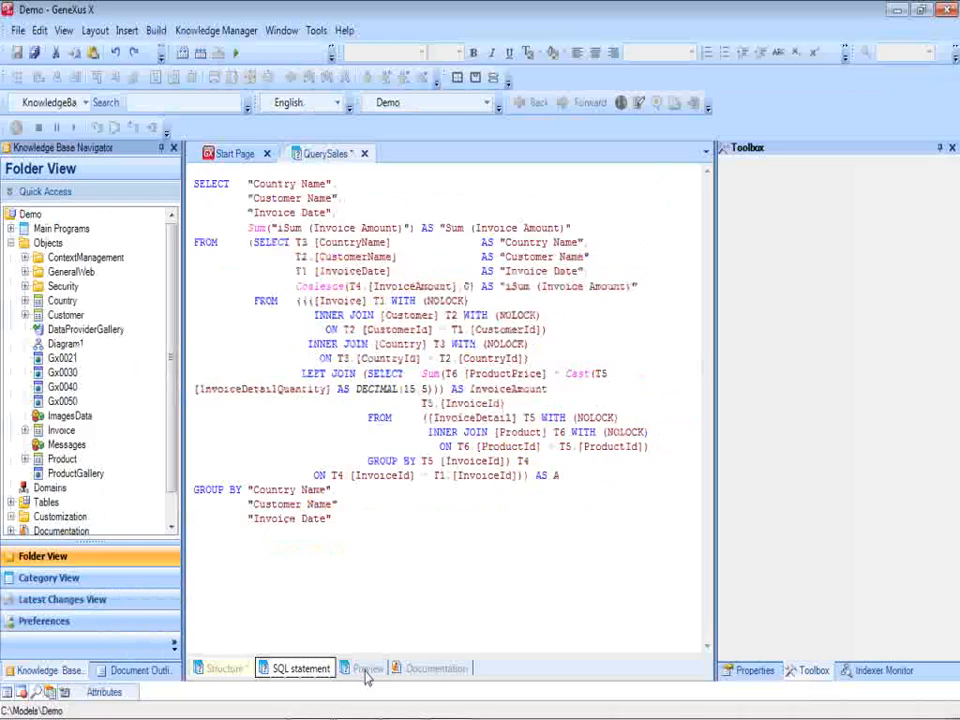
# Preview the query results with the output type set to Table
pyautogui.click(367, 670)
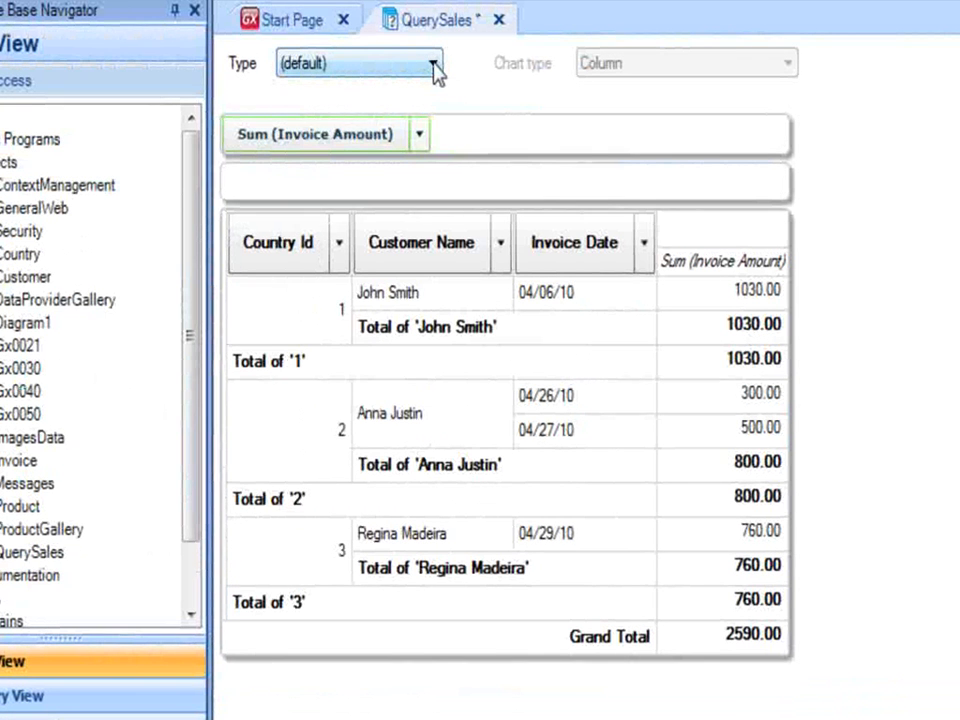
pyautogui.click(331, 178)
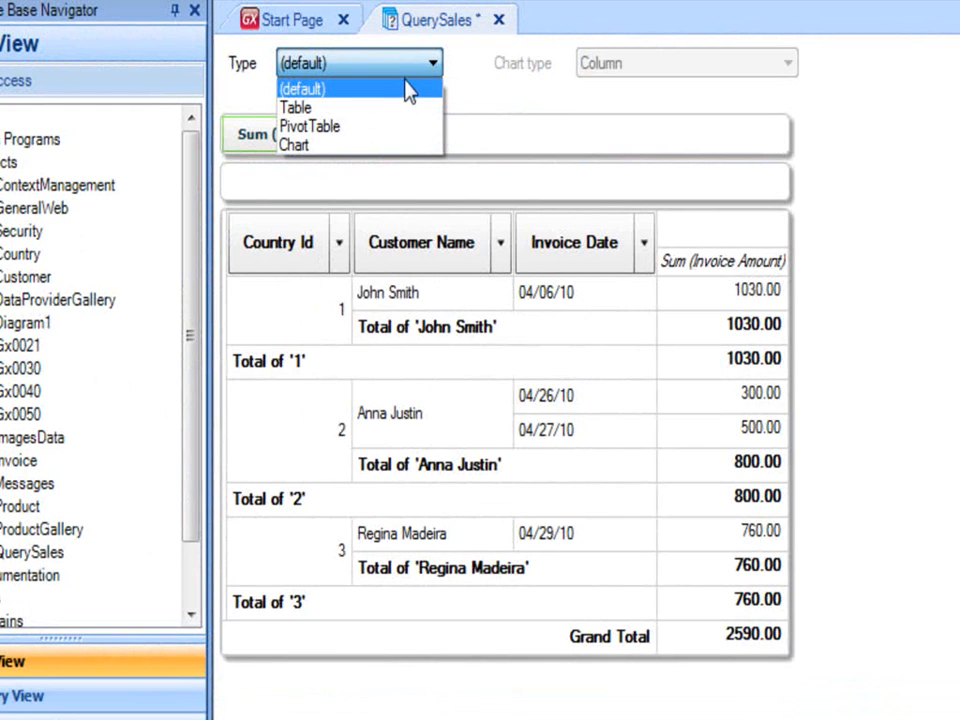
pyautogui.click(394, 110)
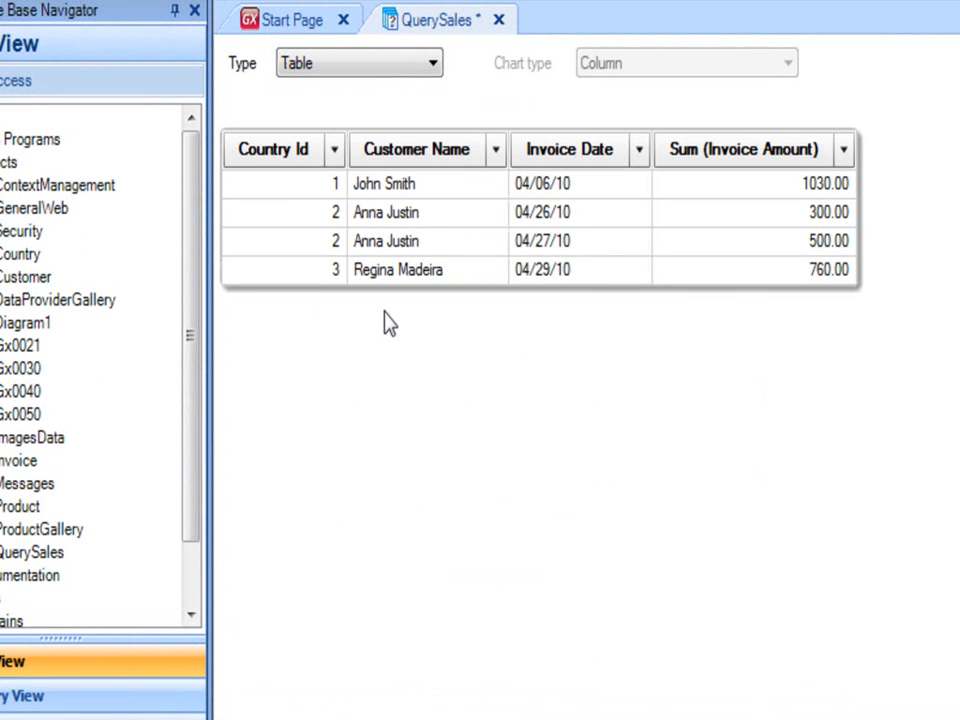
# Preview the query results as a Chart with the chart type Pie 3D
pyautogui.click(436, 64)
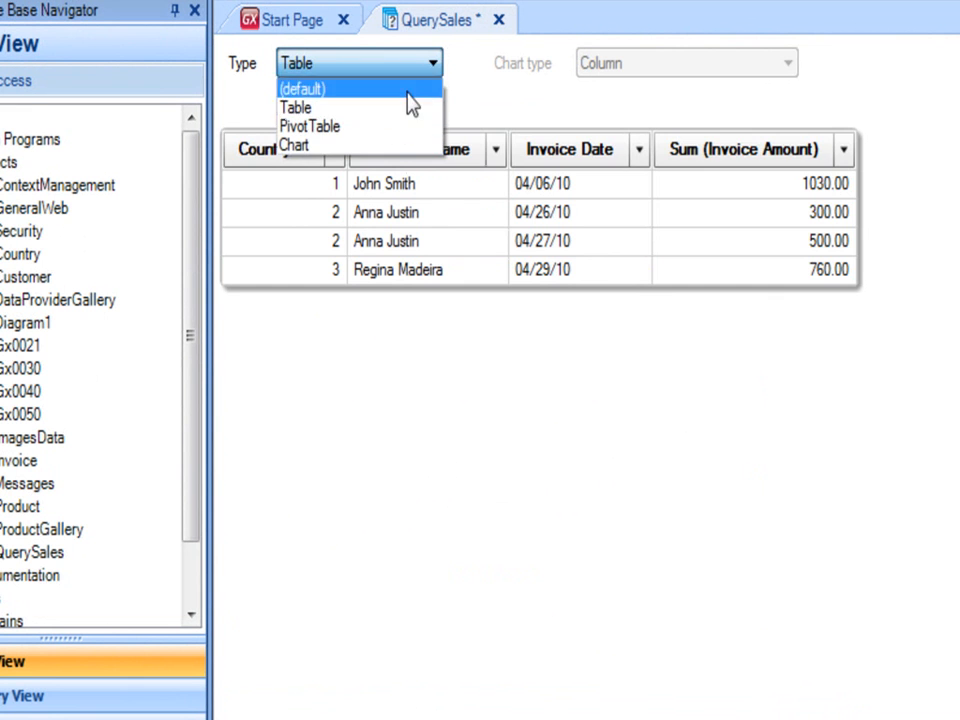
pyautogui.click(392, 146)
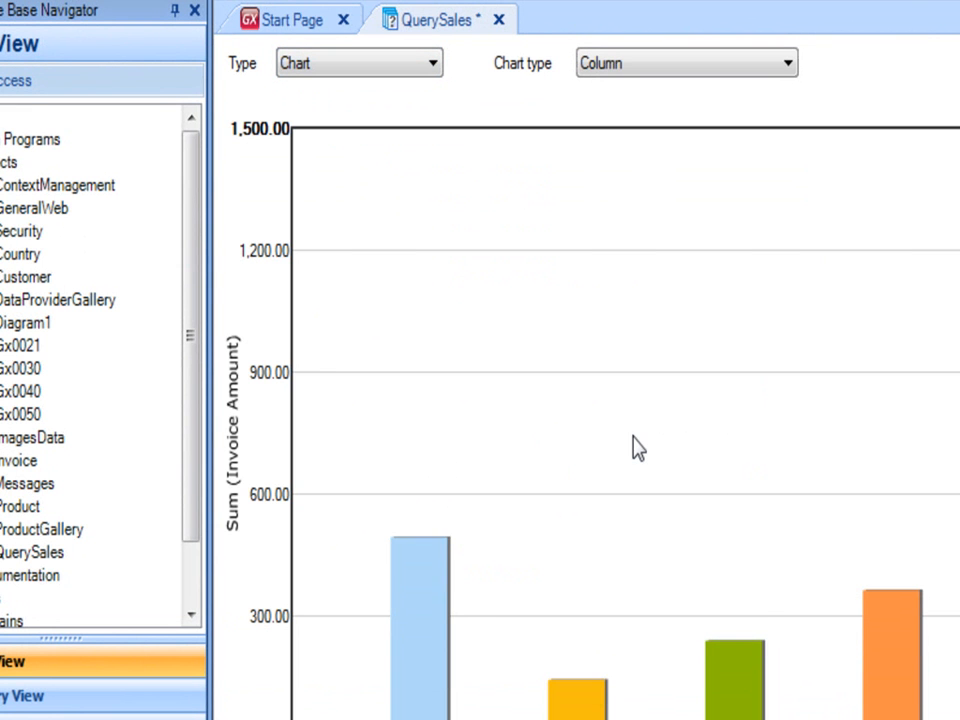
pyautogui.click(788, 66)
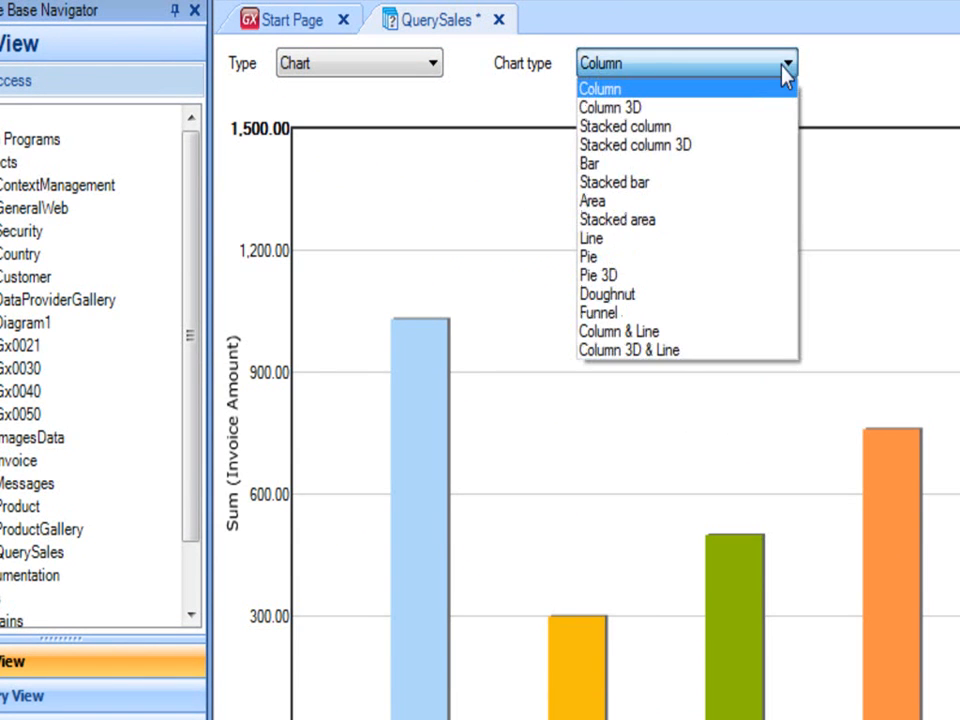
pyautogui.click(708, 276)
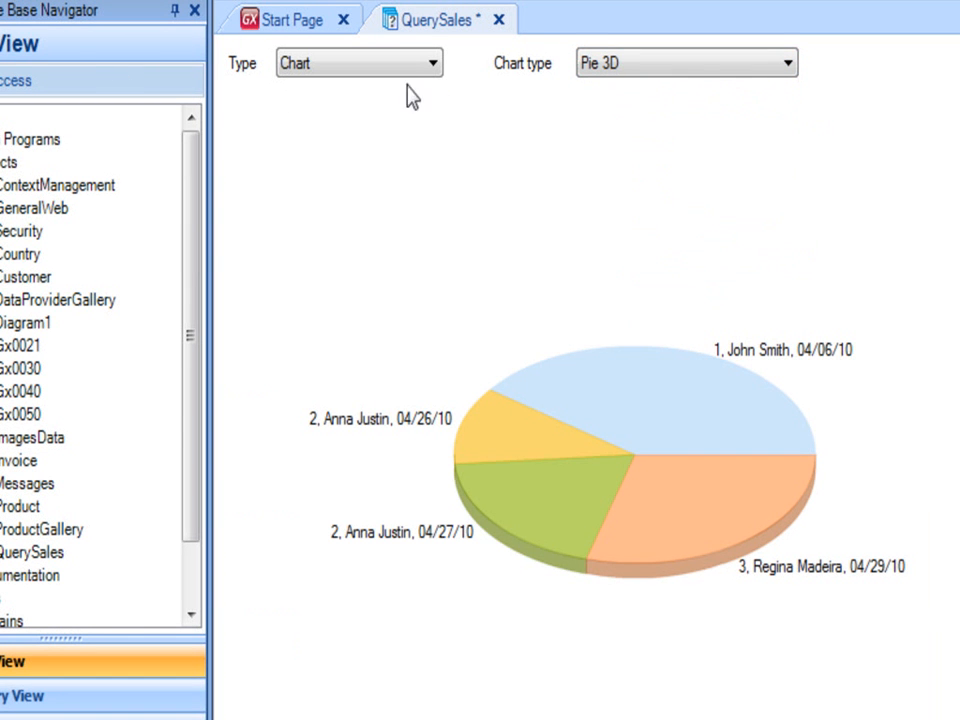
# Switch the preview output type to PivotTable and save the QuerySales query
pyautogui.click(433, 64)
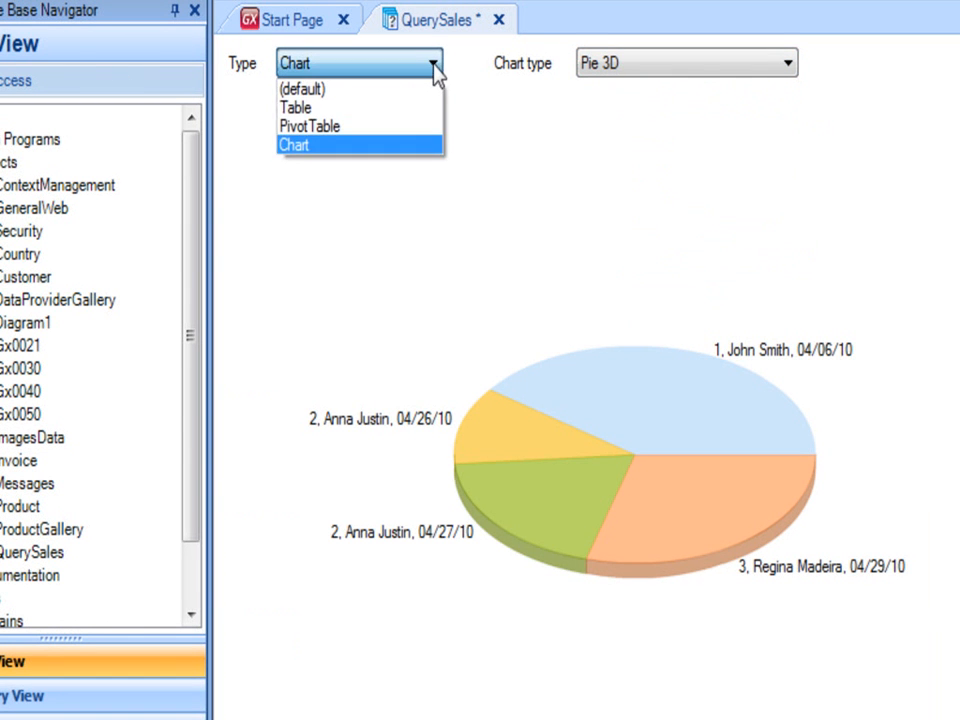
pyautogui.click(418, 128)
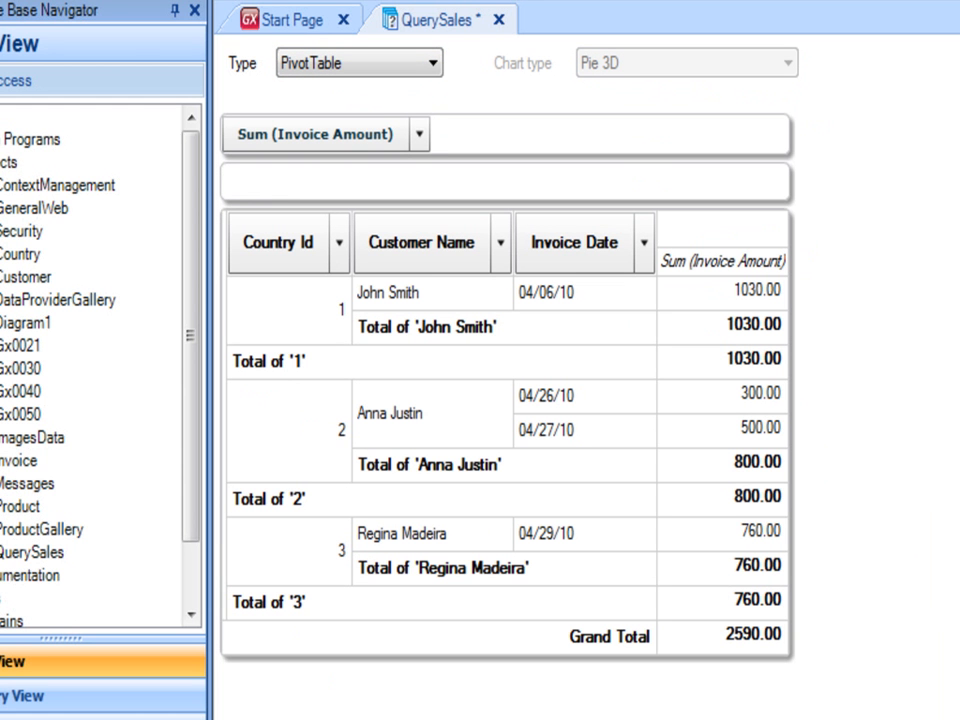
pyautogui.hotkey('ctrl', 's')
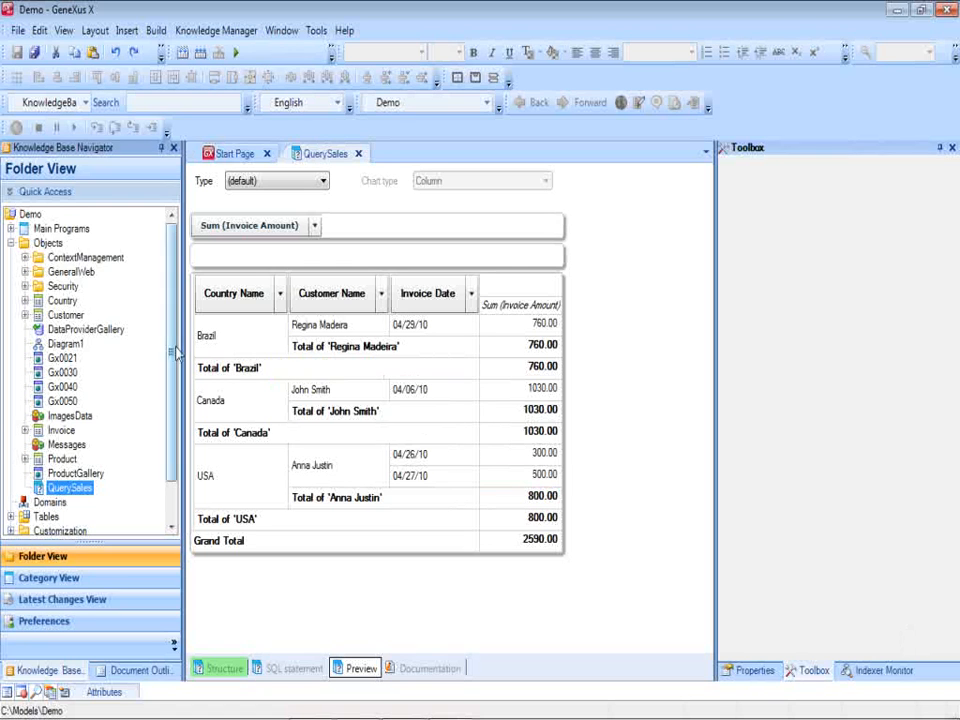
# Create a new Web Panel object named Sales in the Objects folder
pyautogui.rightClick(52, 244)
pyautogui.moveTo(96, 257)
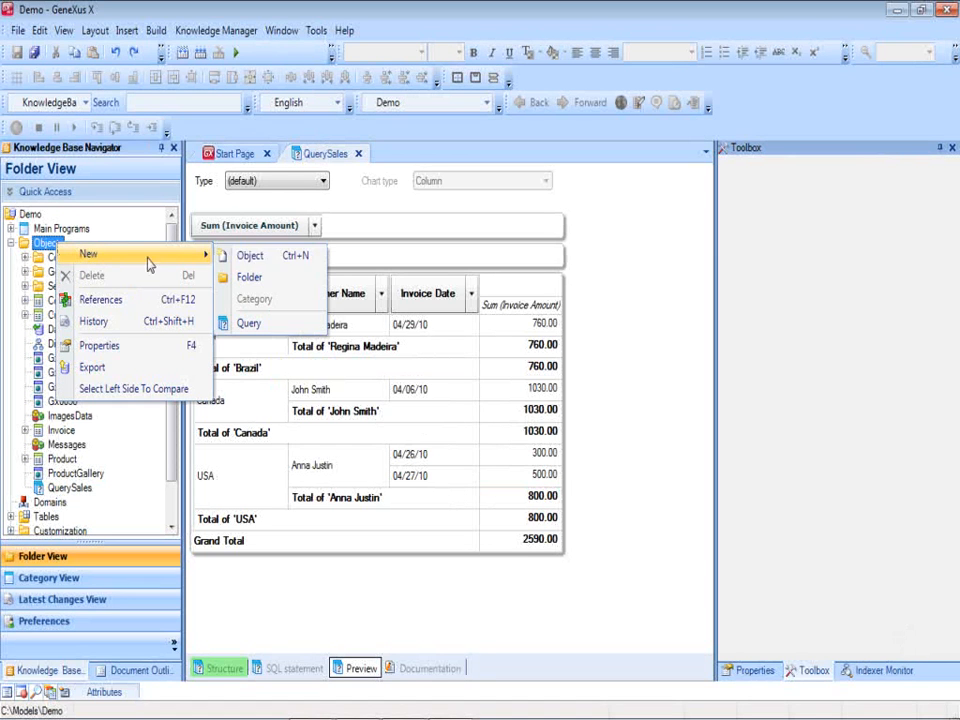
pyautogui.click(234, 255)
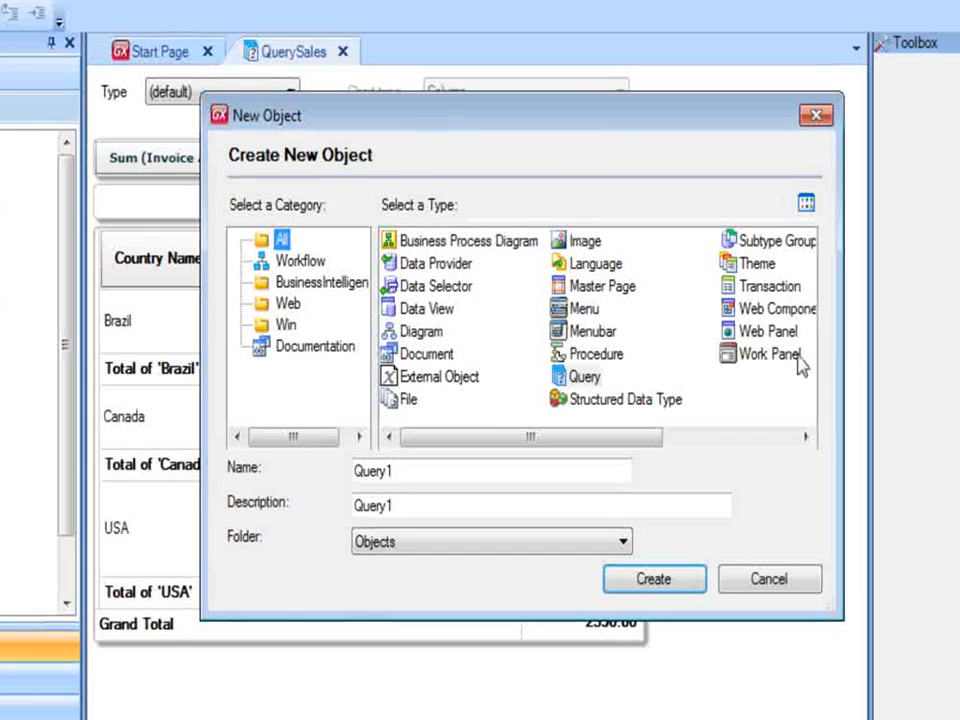
pyautogui.click(768, 331)
pyautogui.doubleClick(362, 472)
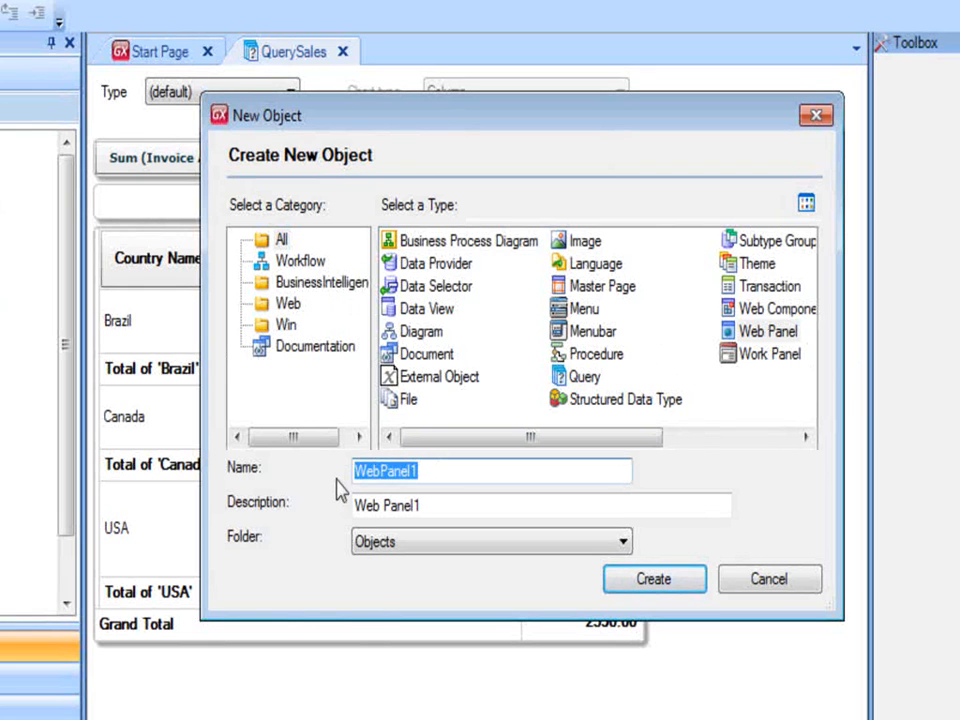
pyautogui.write('Sales')
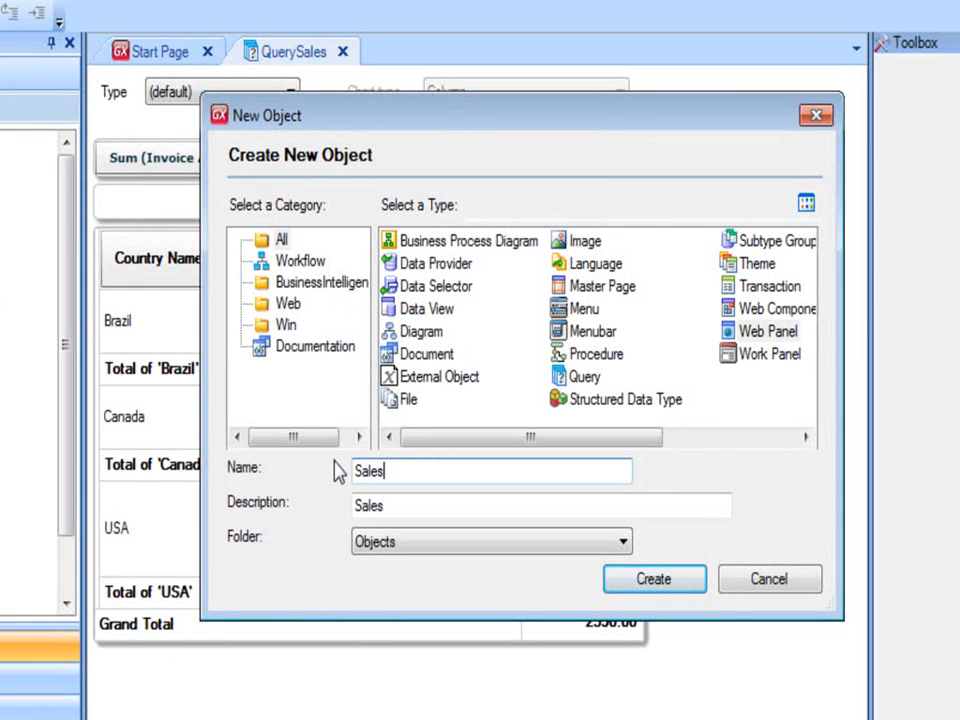
pyautogui.press('Return')
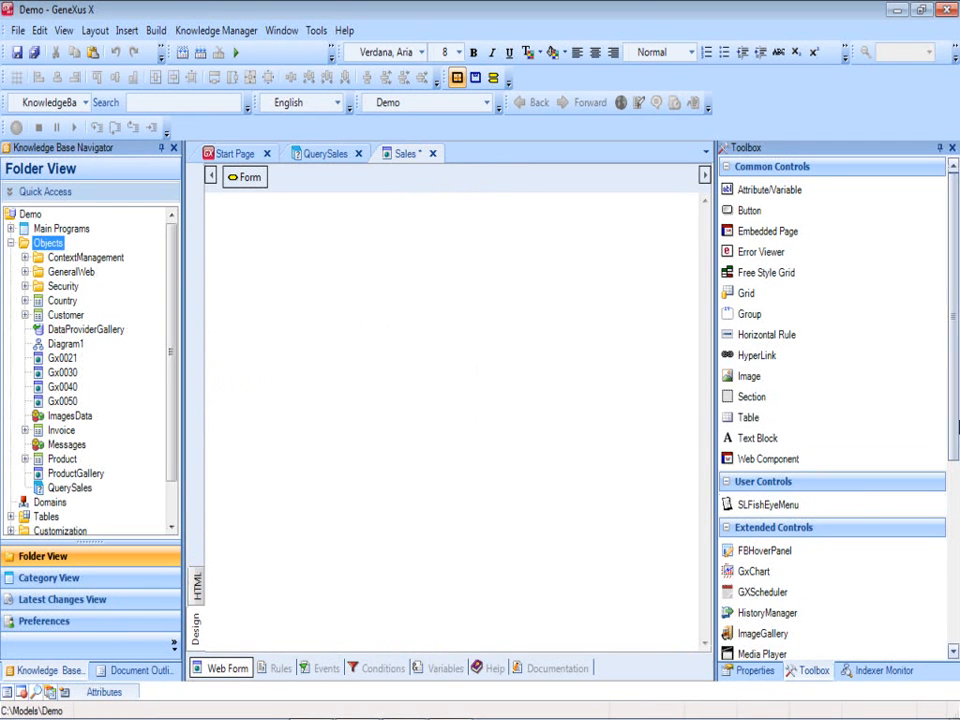
# Add a QueryViewer control to the Sales web form and bind its Object property to the QuerySales query
pyautogui.moveTo(956, 427); pyautogui.dragTo(955, 534)
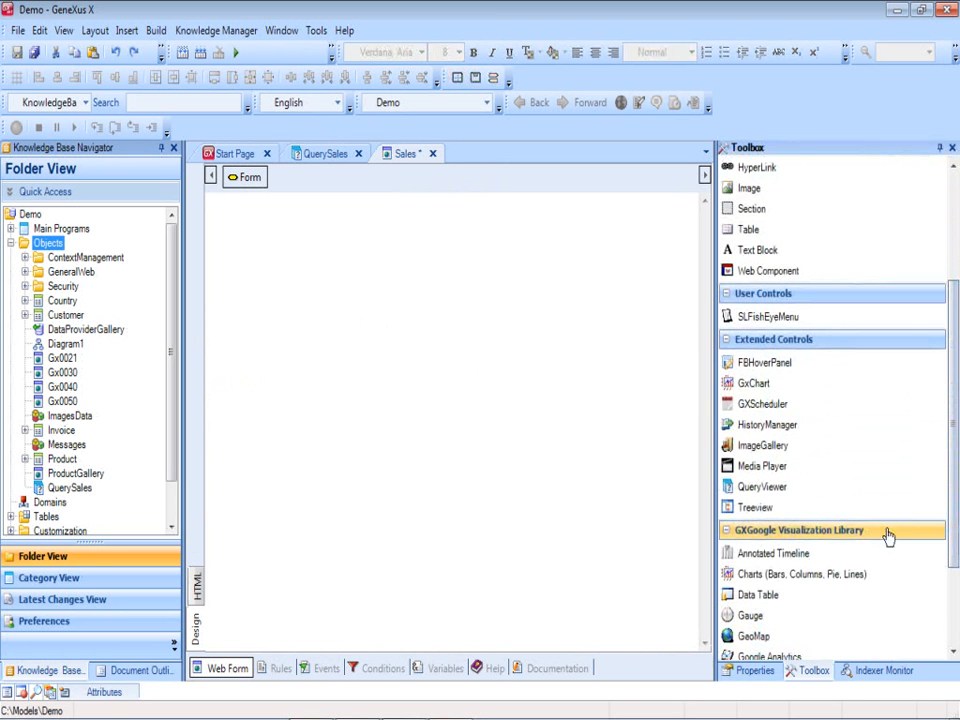
pyautogui.moveTo(898, 490); pyautogui.dragTo(368, 304)
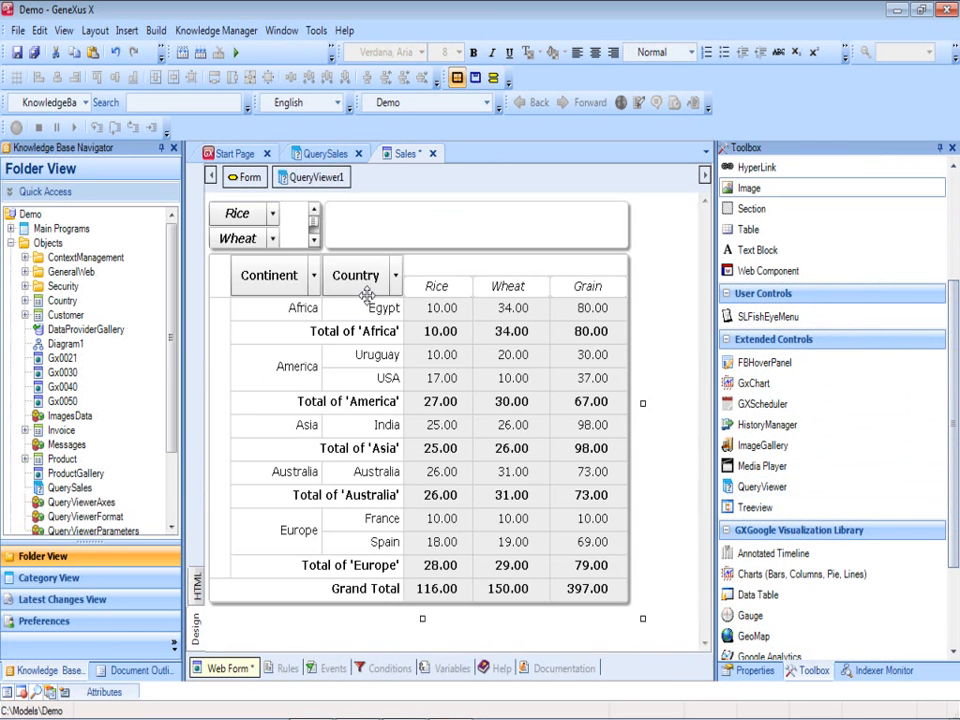
pyautogui.click(752, 671)
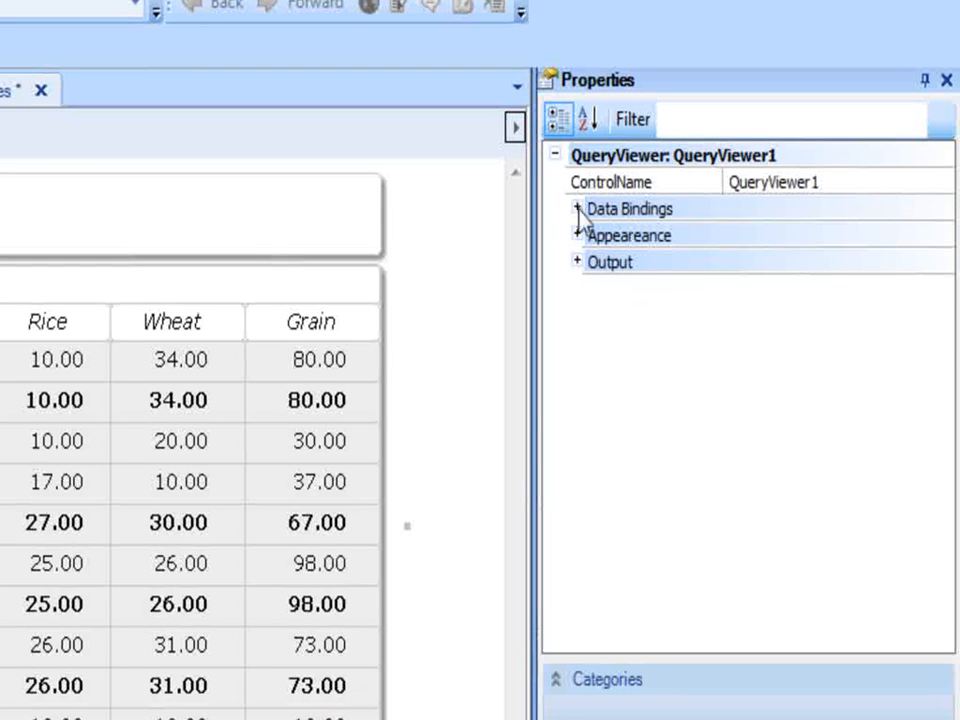
pyautogui.click(726, 221)
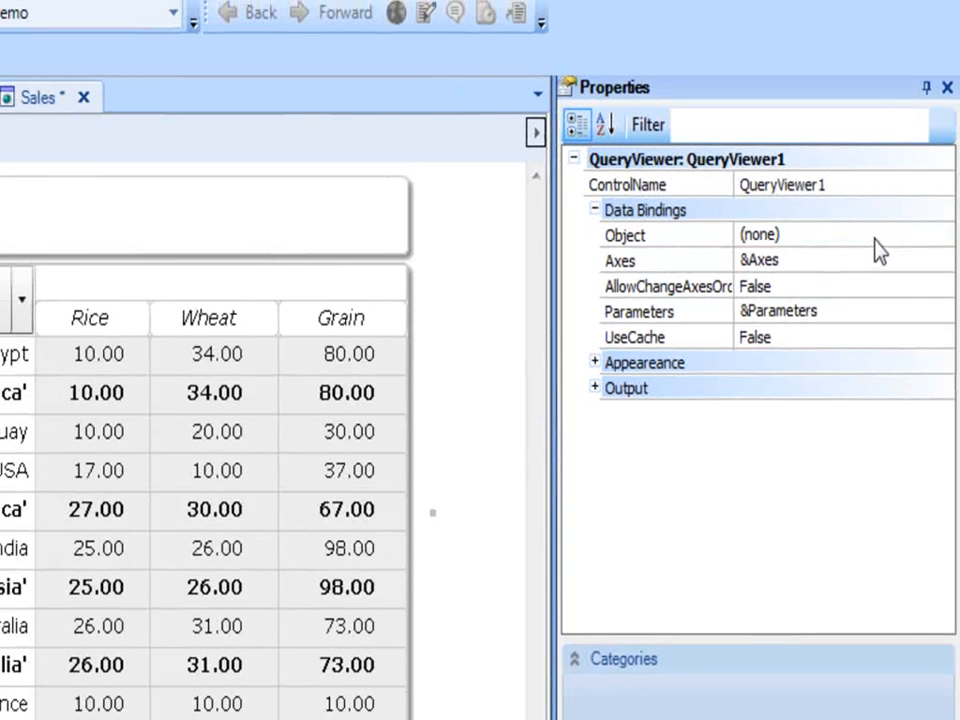
pyautogui.click(945, 235)
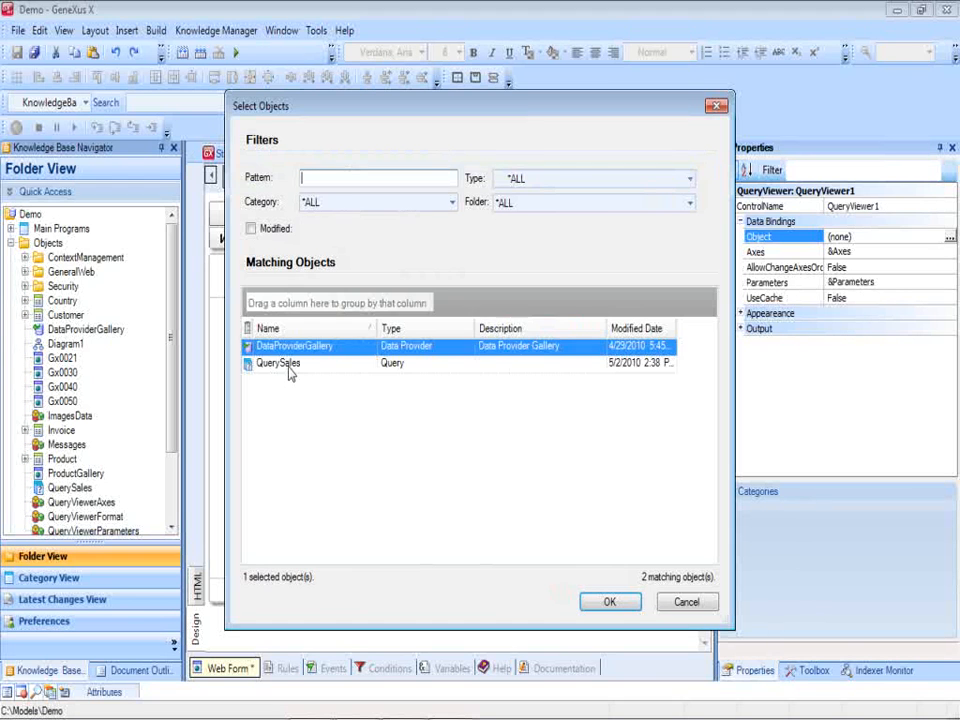
pyautogui.click(278, 363)
pyautogui.doubleClick(278, 363)
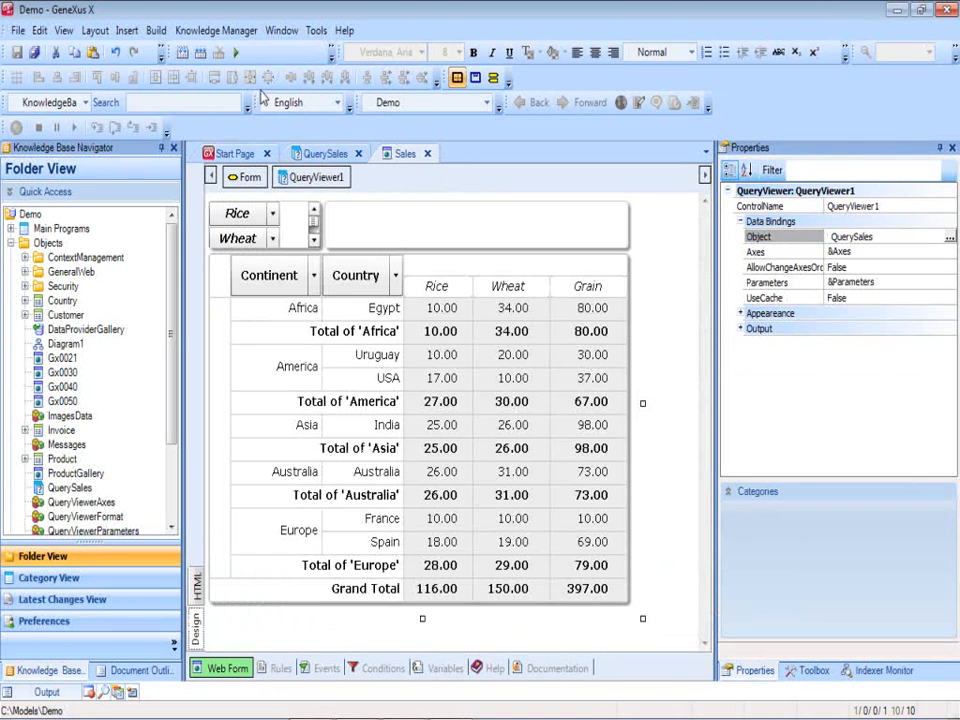
# Run the application and open the Sales page from the Developer Menu in Internet Explorer
pyautogui.click(236, 52)
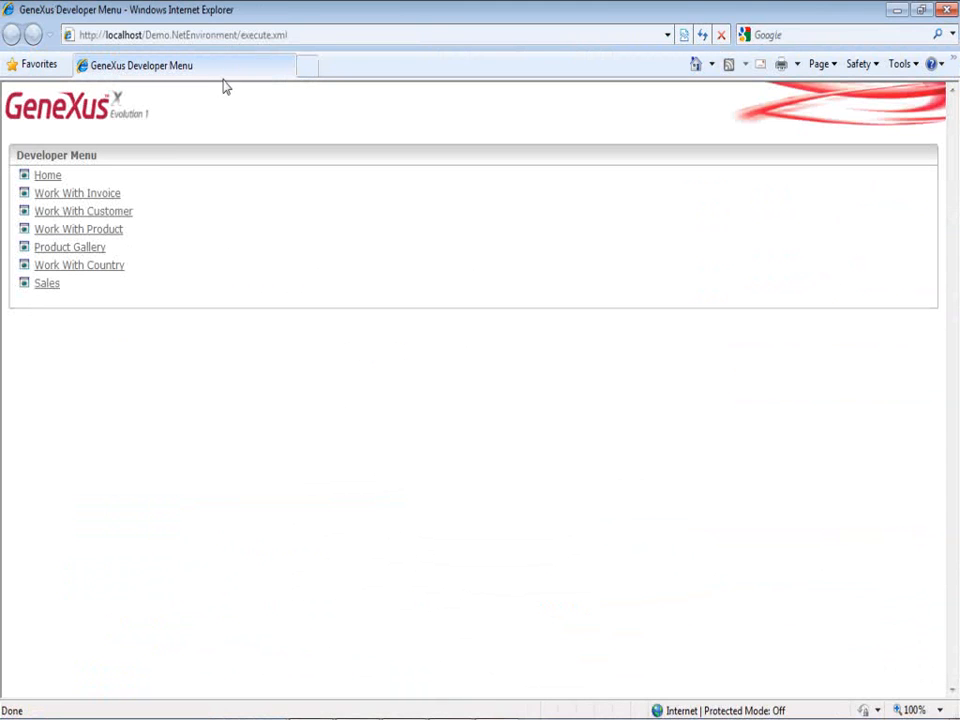
pyautogui.click(49, 284)
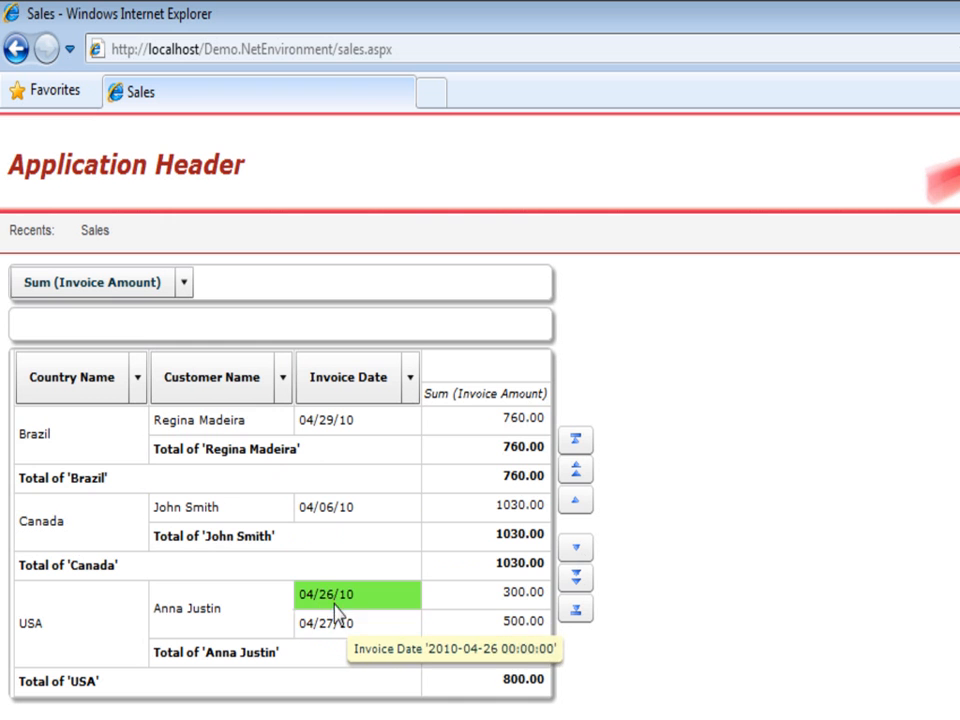
# Examine the filter values for Country Name, Customer Name and Invoice Date, and the aggregation options for Sum (Invoice Amount)
pyautogui.click(141, 381)
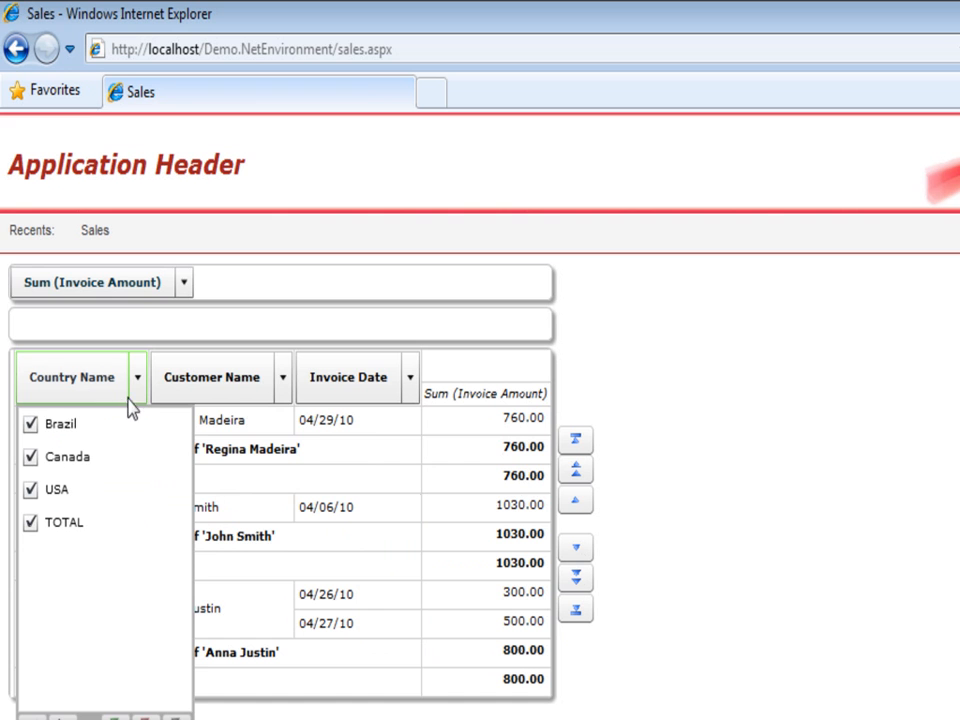
pyautogui.click(137, 392)
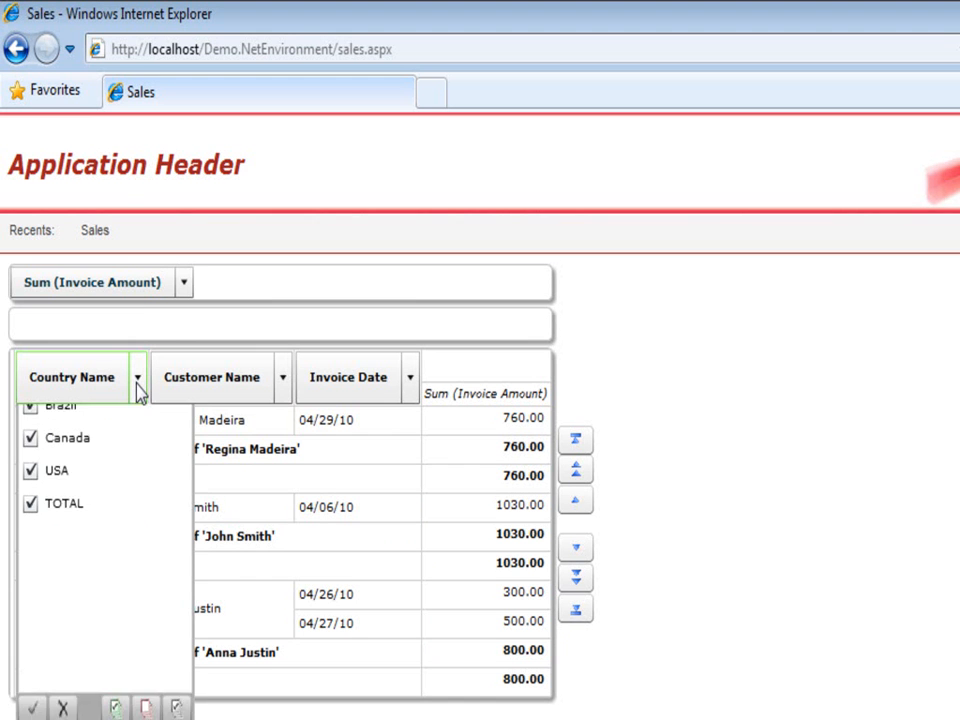
pyautogui.click(283, 389)
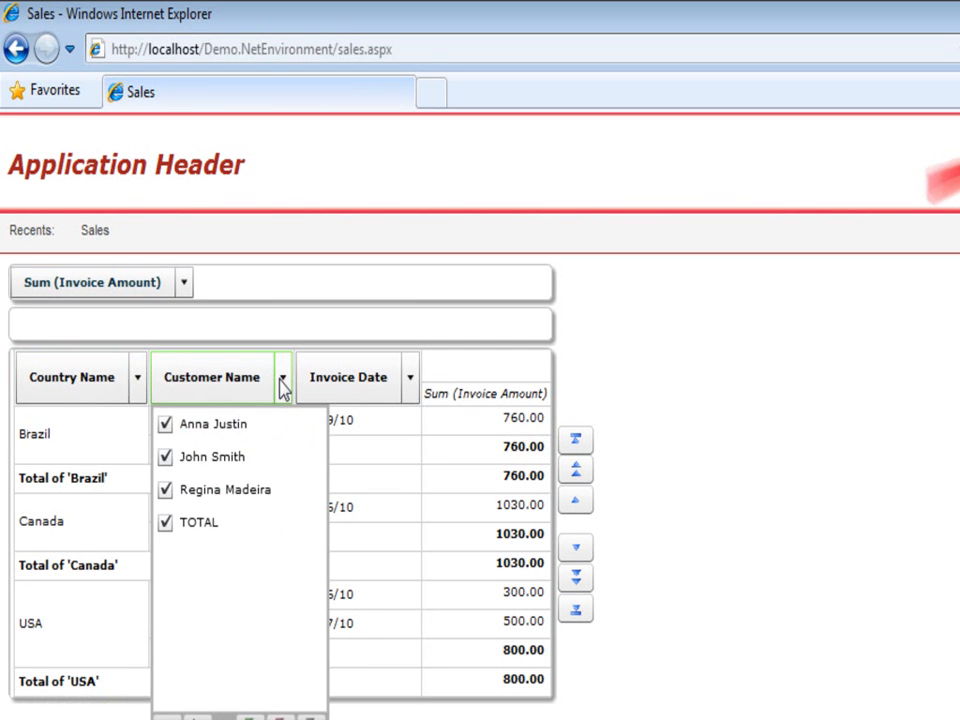
pyautogui.click(283, 389)
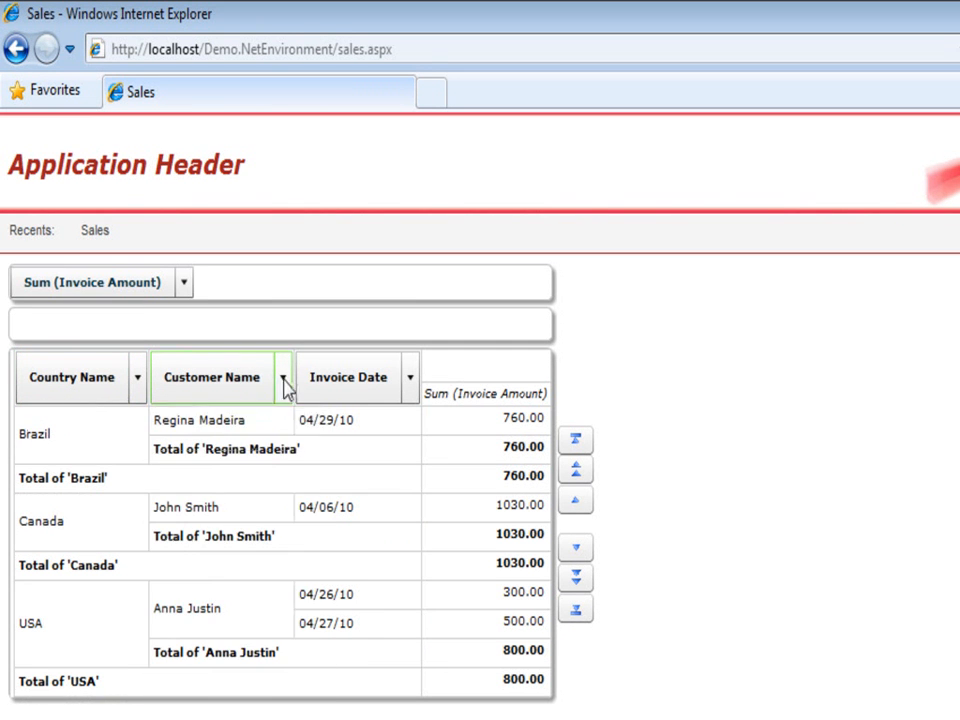
pyautogui.click(412, 384)
pyautogui.click(410, 379)
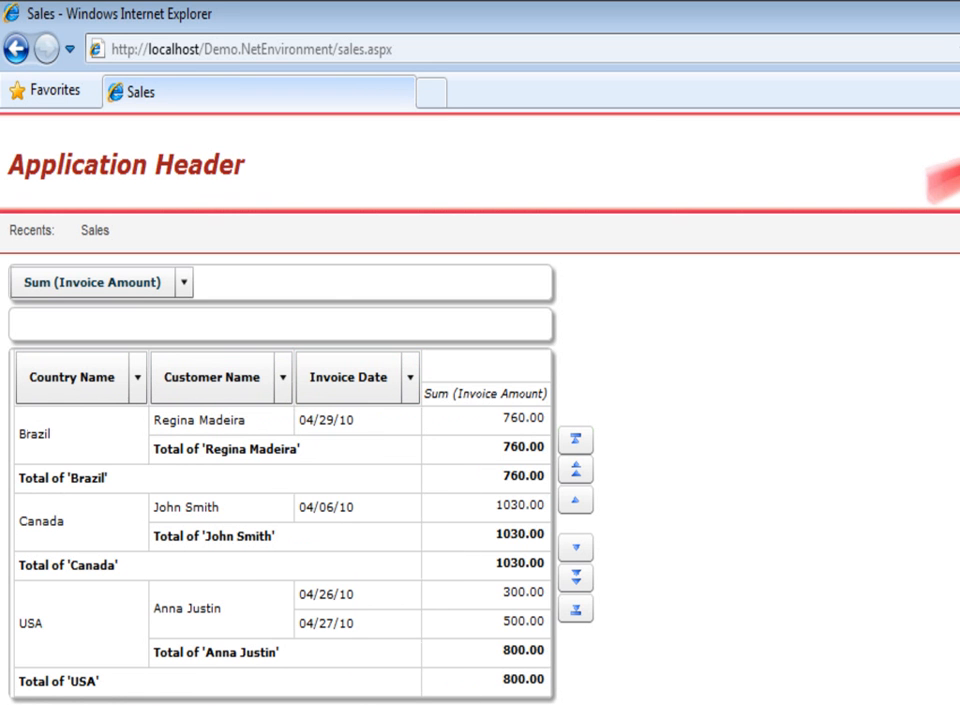
pyautogui.click(185, 287)
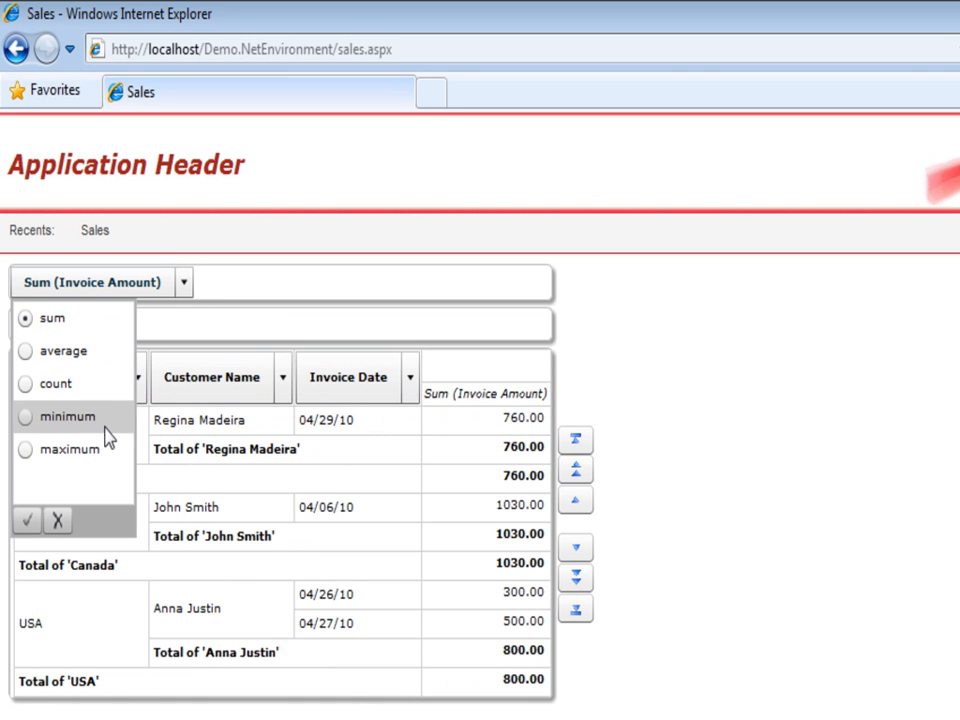
pyautogui.click(240, 292)
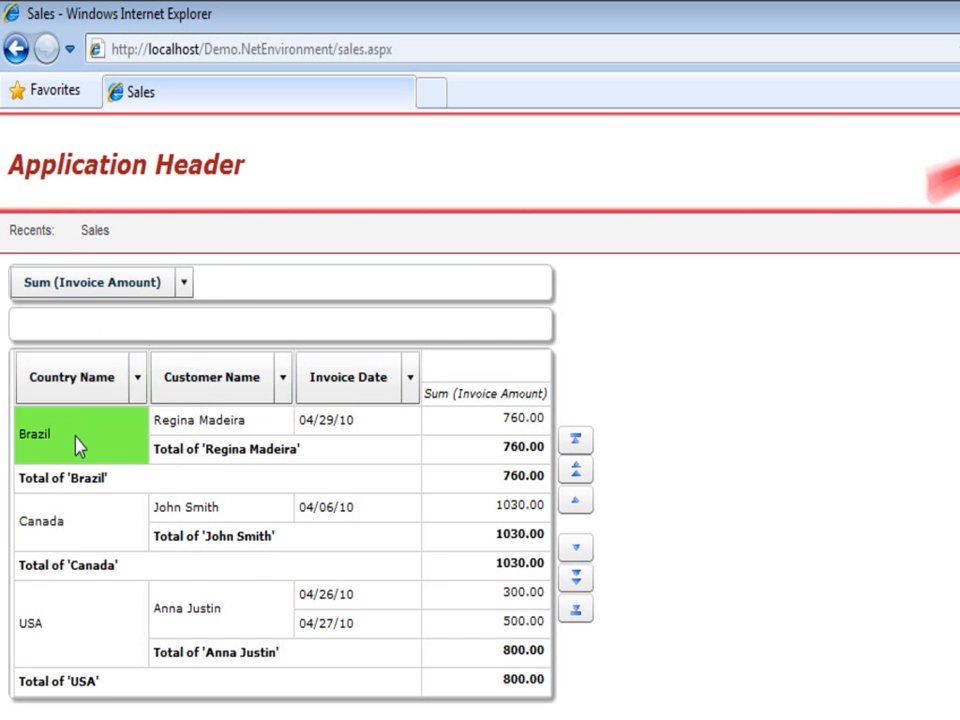
# Move the Country Name dimension from the pivot table's rows to its columns
pyautogui.moveTo(63, 378); pyautogui.dragTo(476, 377)
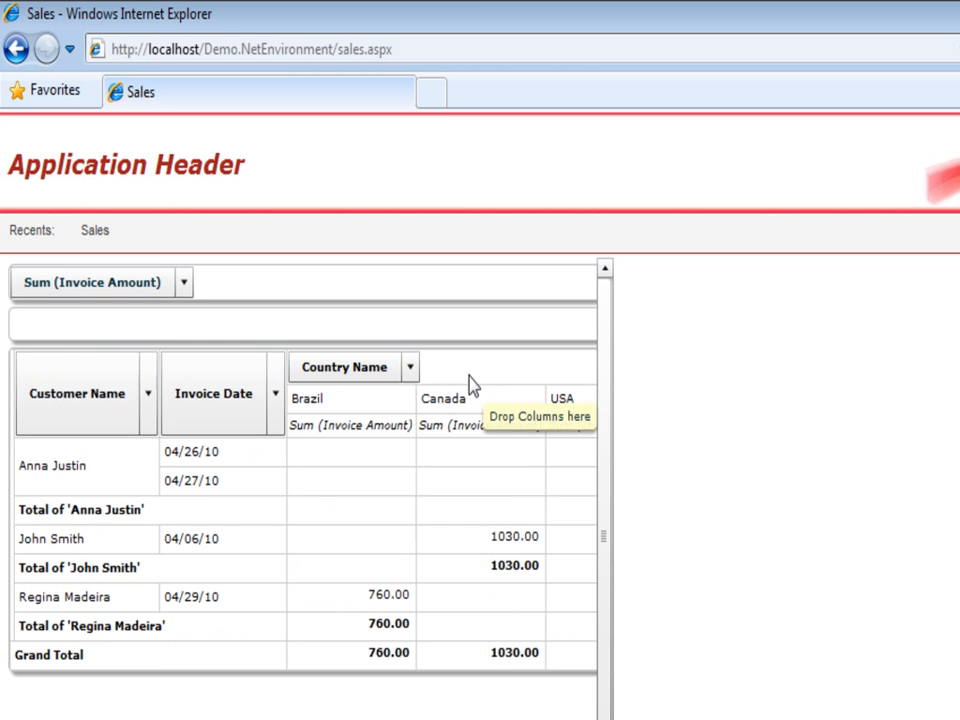